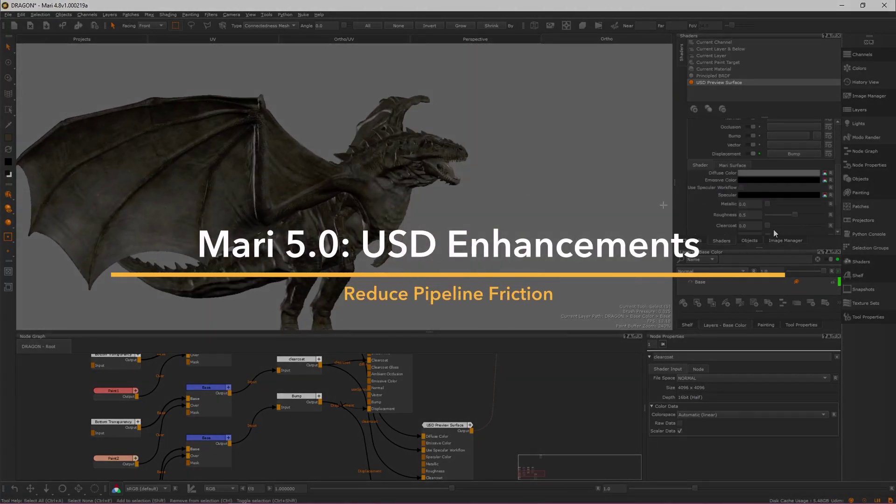
Try Principled BRDF with Clearcoat 0.337, then switch the dragon back to USD Preview Surface.
left_click(744, 218)
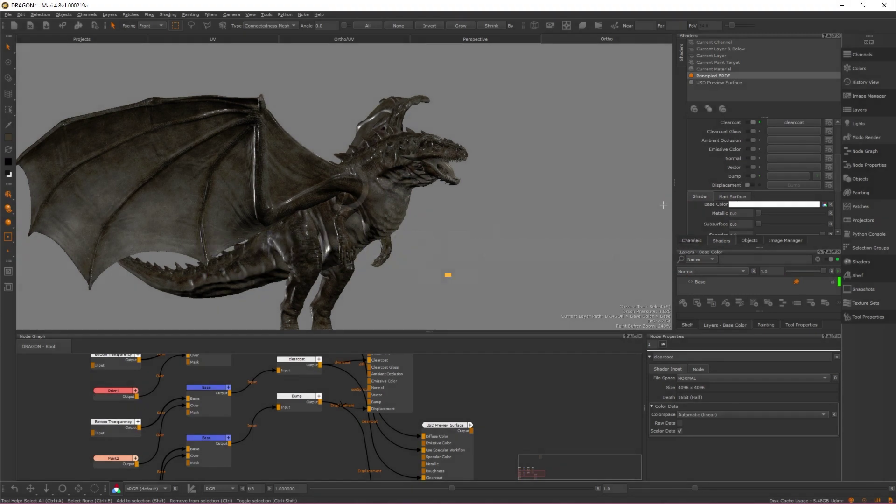
left_click(713, 76)
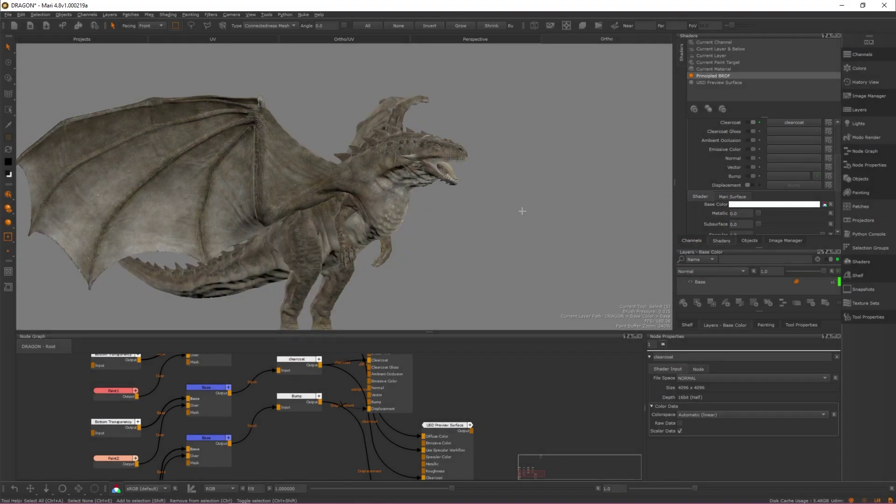
left_click_drag(759, 187, 778, 188)
left_click(743, 83)
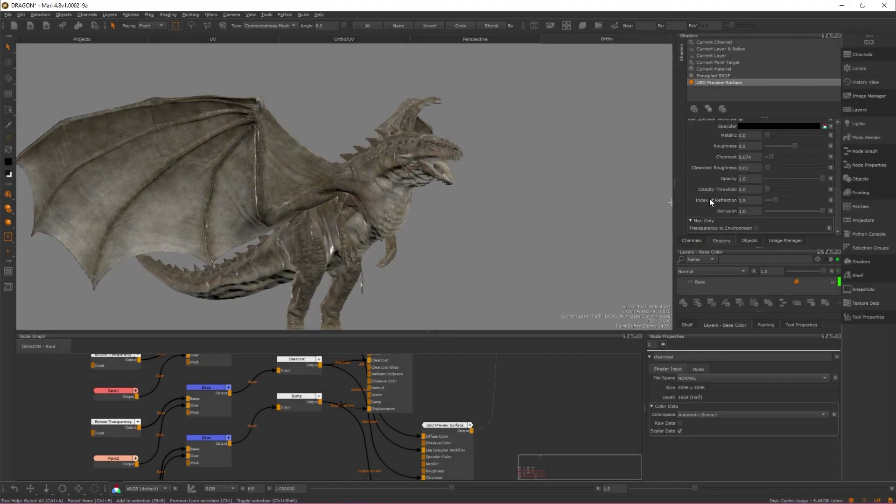
left_click_drag(450, 206, 294, 218, "alt")
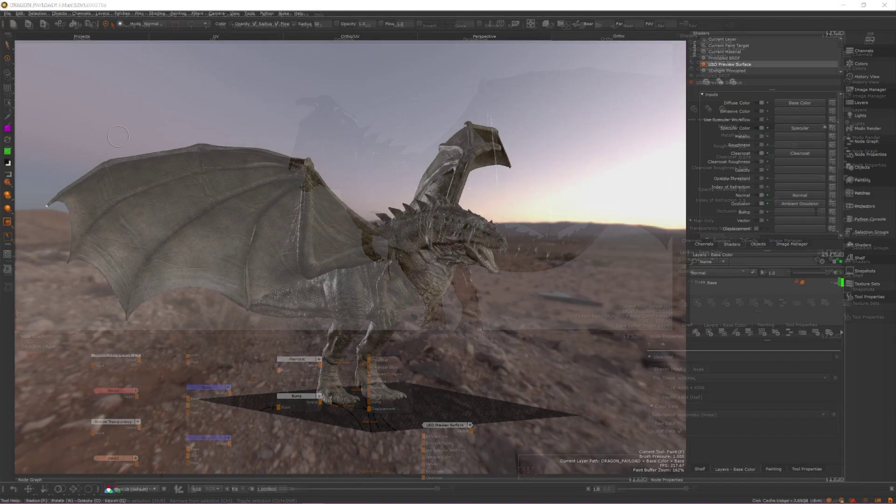
Open Channels > Export Manager and show its USD Export tab.
left_click(80, 13)
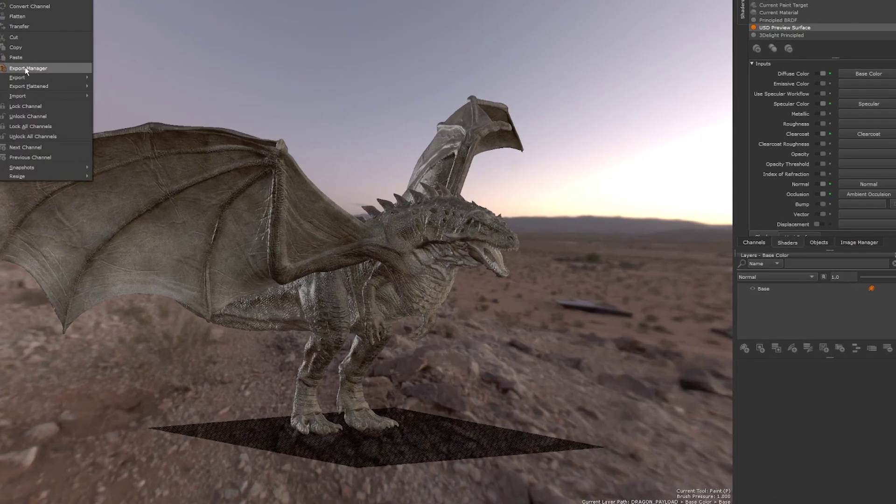
left_click(96, 95)
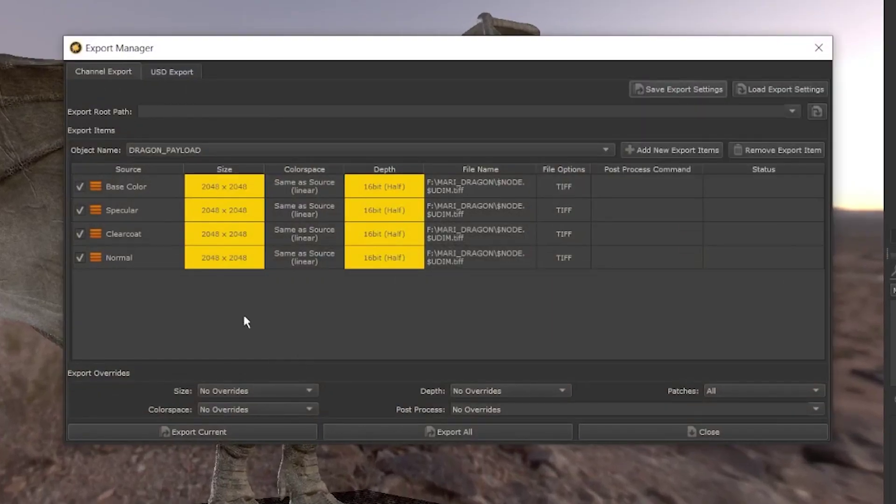
left_click(181, 75)
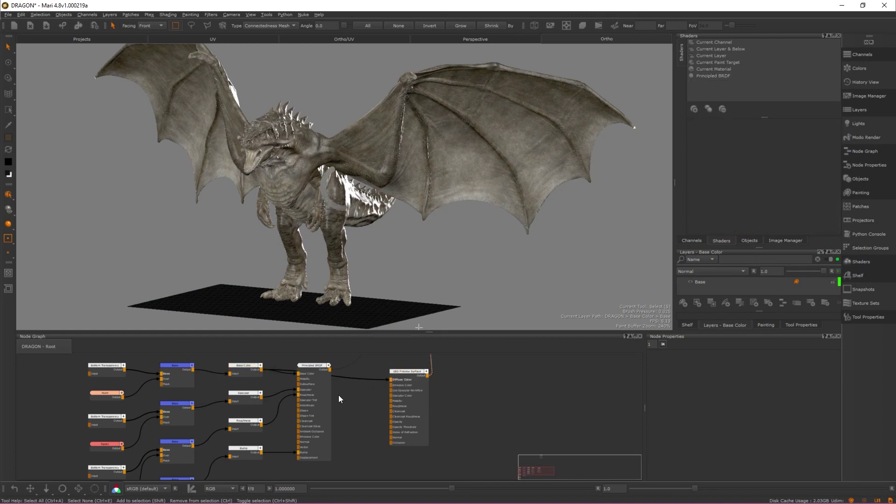
Wire the Specular node into USD Preview Surface and view the dragon with that shader.
left_click_drag(262, 397, 391, 392)
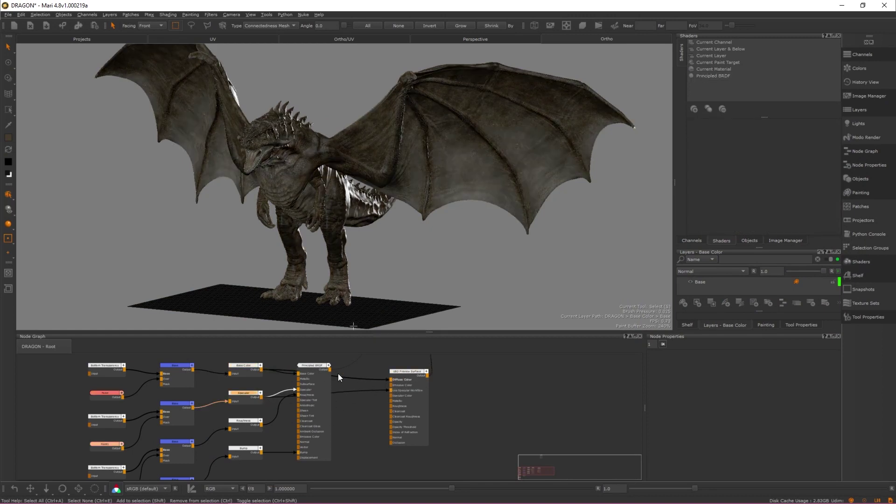
left_click(366, 430)
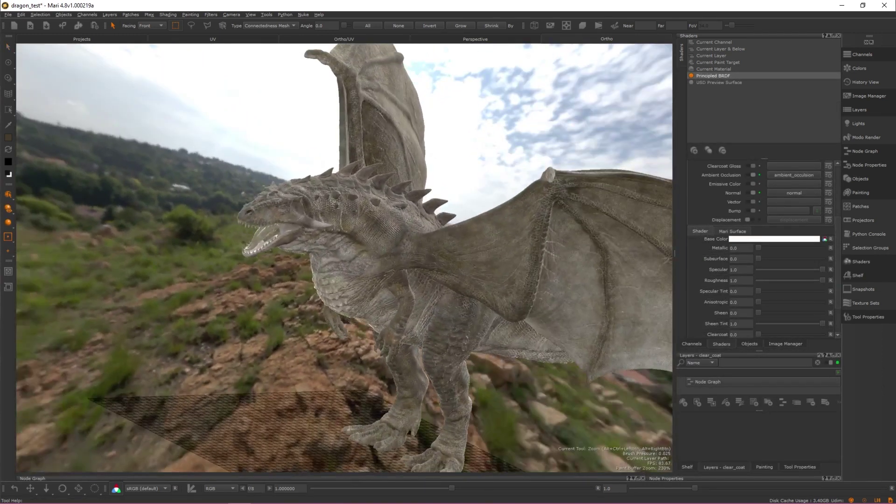
left_click_drag(420, 197, 449, 196, "alt")
left_click(729, 81)
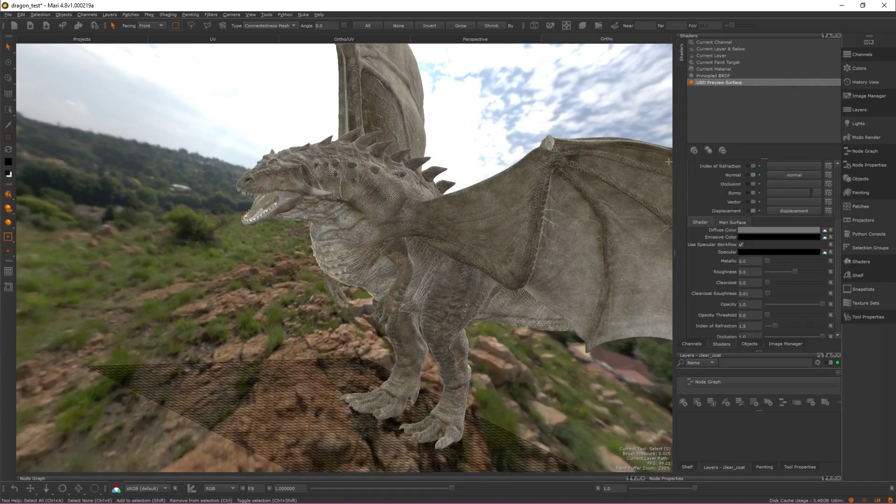
left_click_drag(669, 161, 136, 283, "alt")
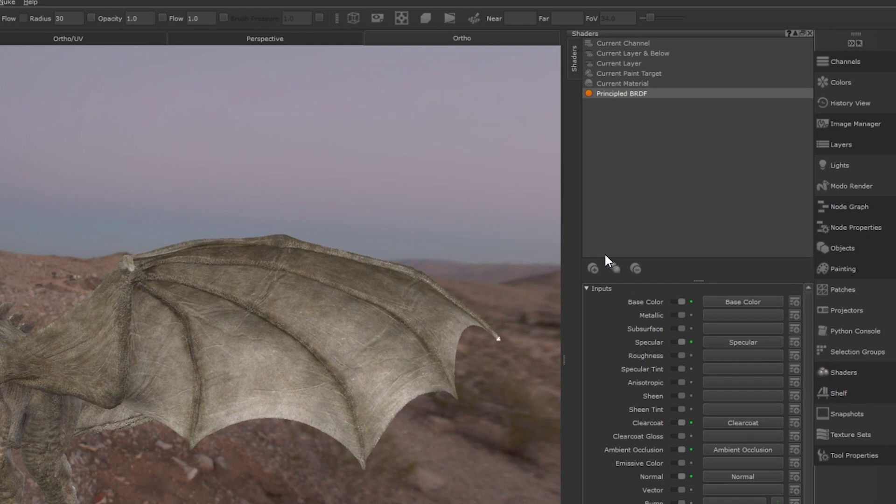
Add a Lighting > Standalone > USD Preview Surface shader, leaving the dragon plain grey.
left_click(593, 268)
mouse_move(621, 327)
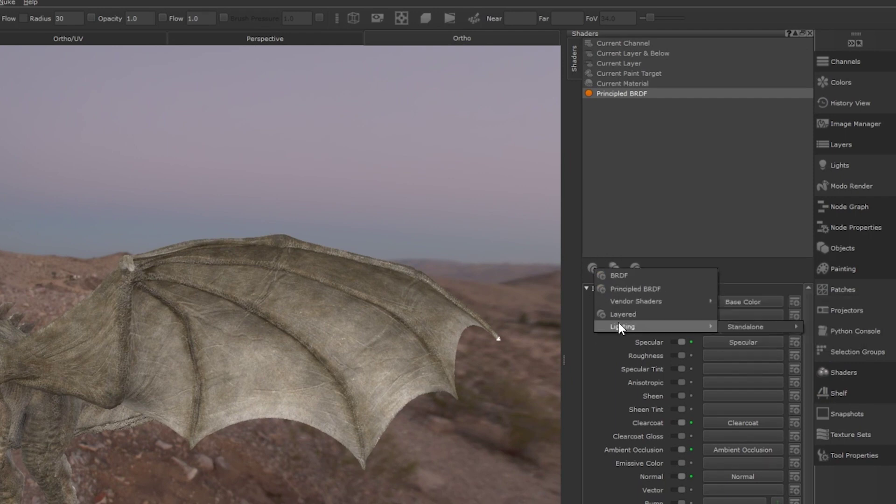
mouse_move(733, 327)
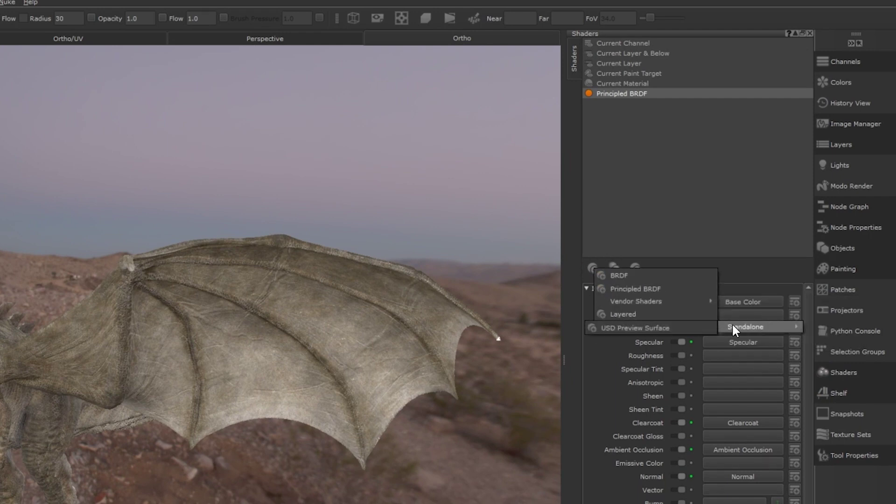
left_click(701, 328)
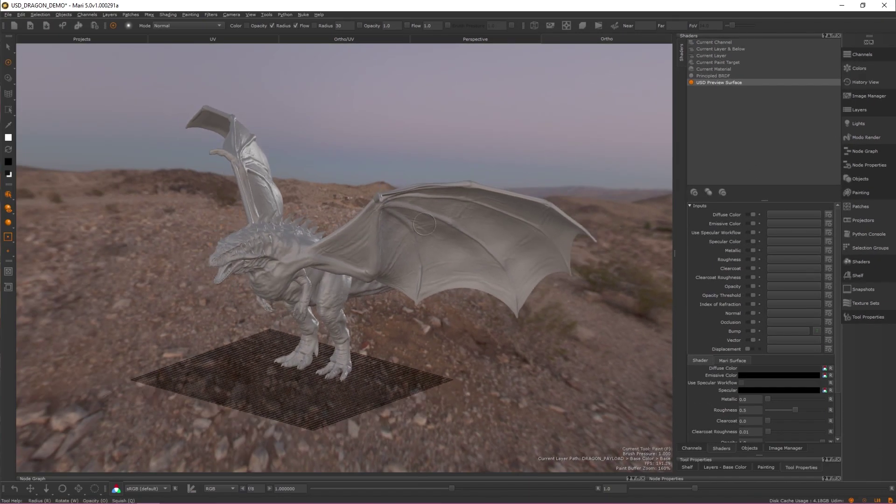
mouse_move(424, 224)
left_mouse_down("alt")
mouse_move(426, 246)
mouse_move(510, 254)
mouse_move(568, 238)
mouse_move(492, 252)
mouse_move(372, 246)
mouse_move(374, 262)
left_mouse_up("alt")
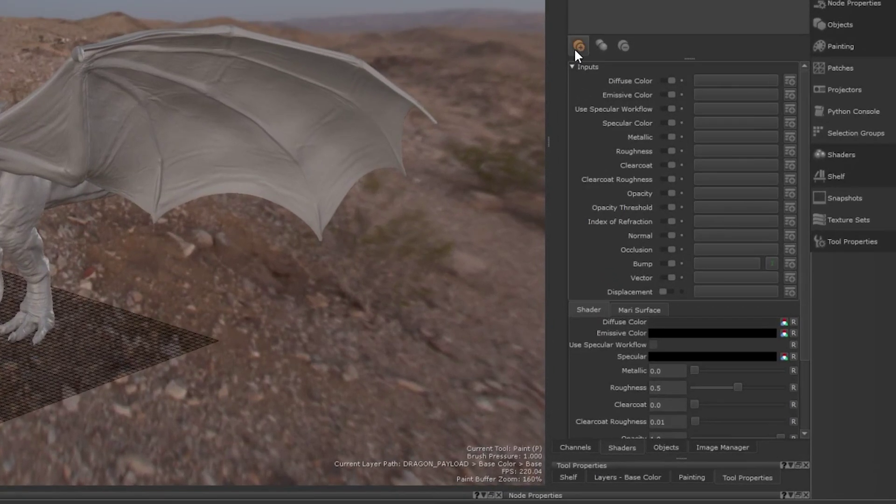
Feed Diffuse, Specular, Clearcoat, Occlusion and Normal inputs from Base Color, Specular, Clearcoat, Ambient Occlusion, Normal.
left_click(722, 83)
left_click(719, 108)
left_click(718, 123)
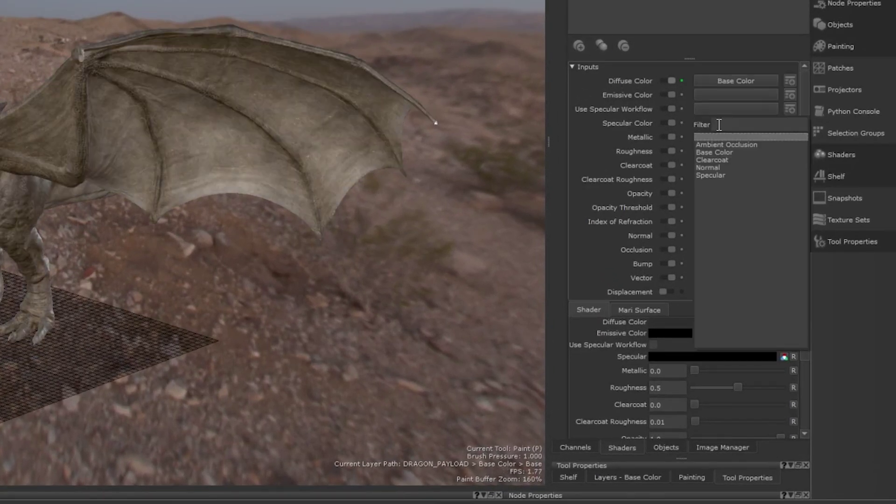
left_click(712, 173)
left_click(715, 169)
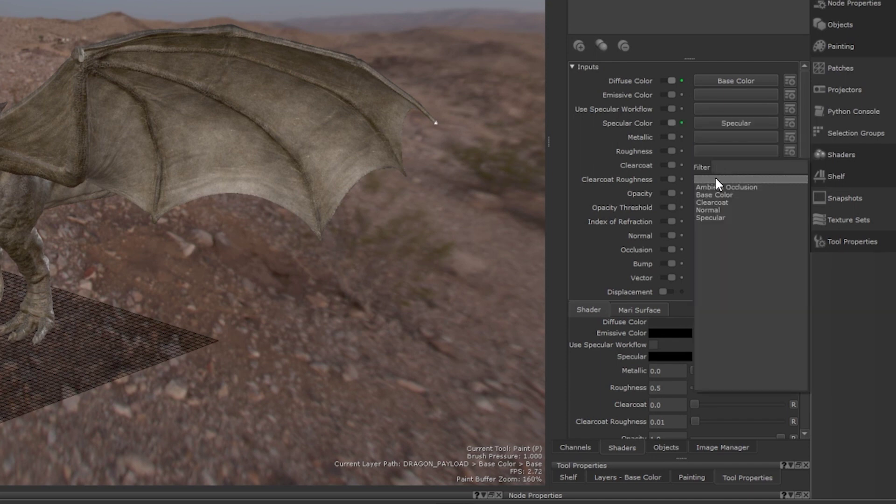
left_click(715, 201)
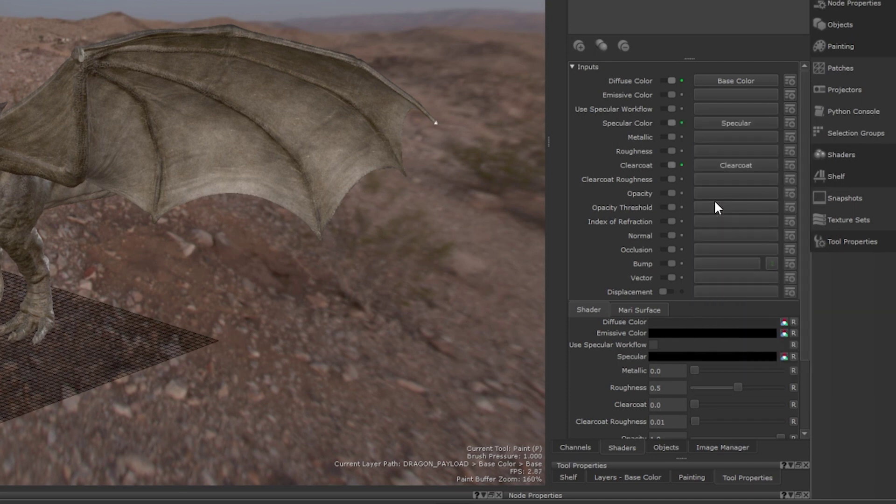
left_click(713, 251)
left_click(712, 265)
scroll(713, 274, "down", 3)
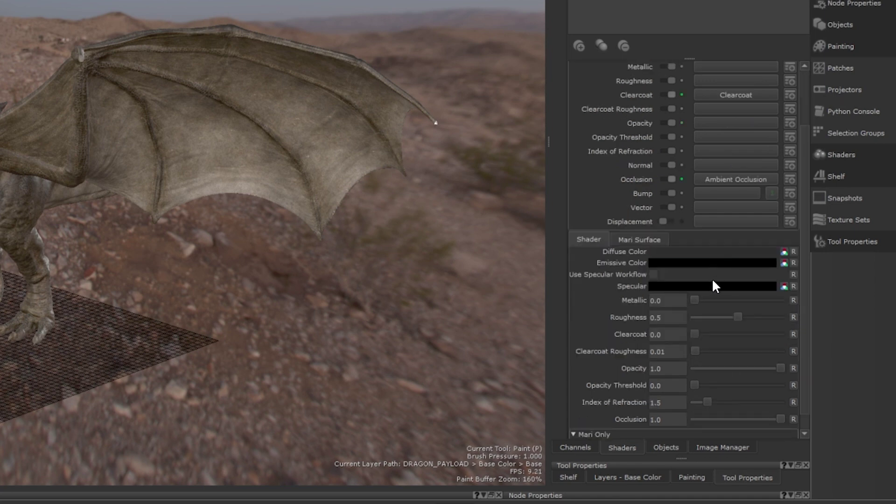
left_click(715, 165)
left_click(713, 205)
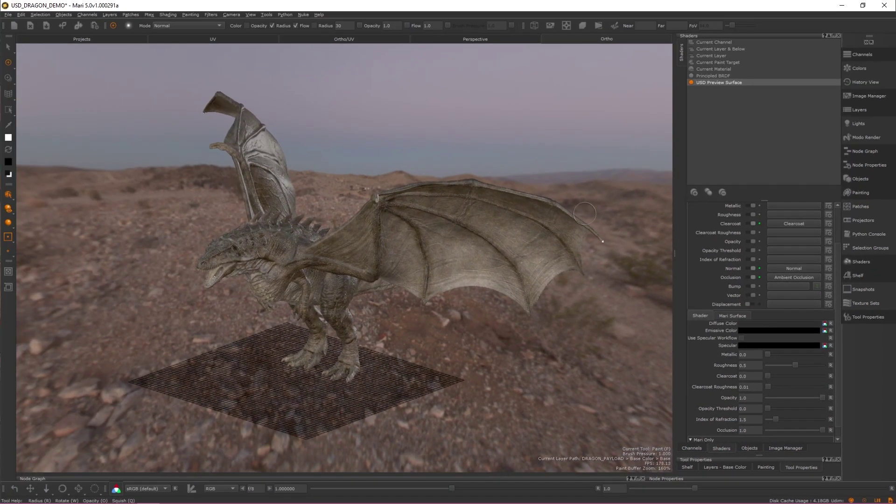
key("ctrl+alt")
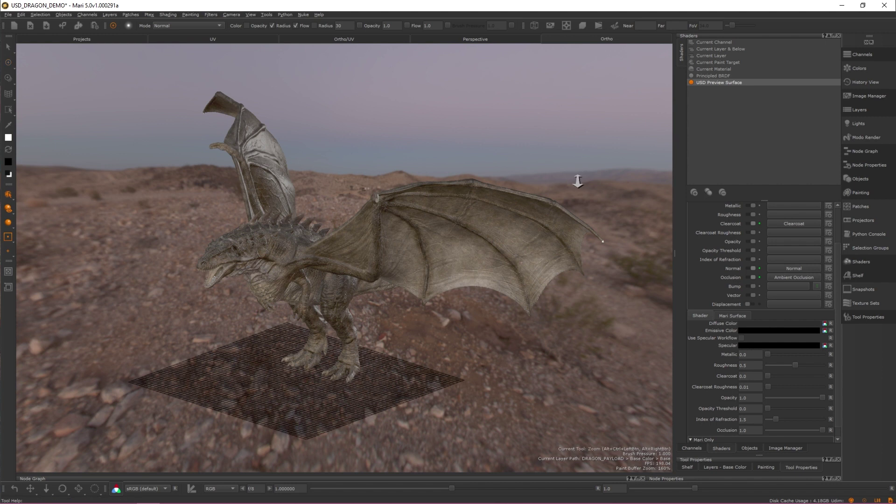
left_click_drag(410, 257, 592, 248, "alt")
mouse_move(404, 200)
left_mouse_down("alt")
mouse_move(399, 236)
mouse_move(423, 276)
mouse_move(404, 276)
mouse_move(375, 267)
mouse_move(454, 266)
mouse_move(441, 241)
mouse_move(486, 201)
left_mouse_up("alt")
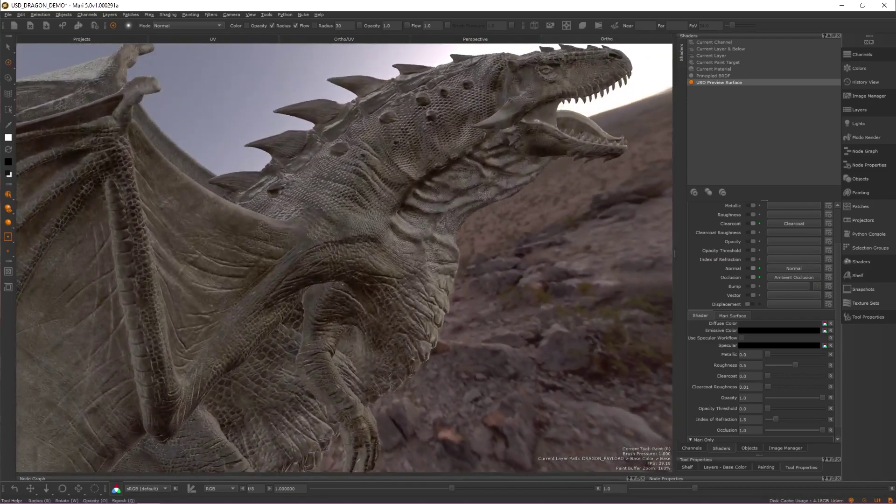
left_click_drag(345, 175, 360, 148, "alt")
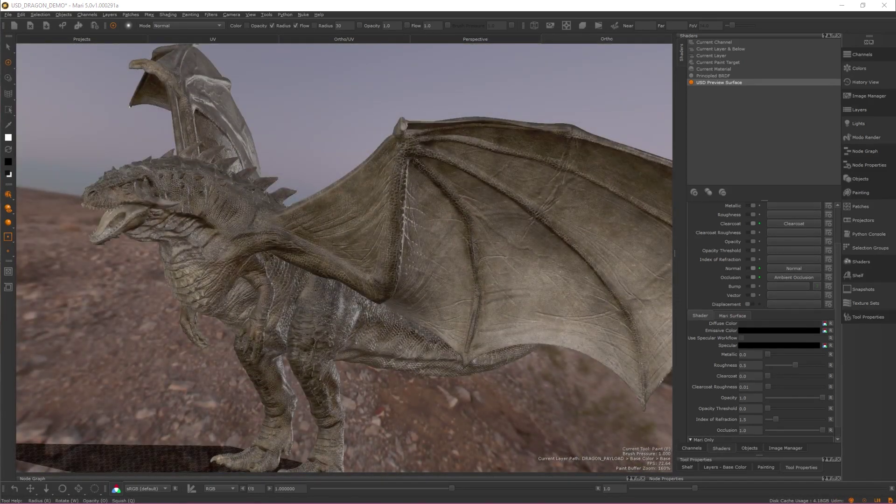
Reopen the Export Manager on its USD Export tab for DRAGON_PAYLOAD.
left_click(85, 15)
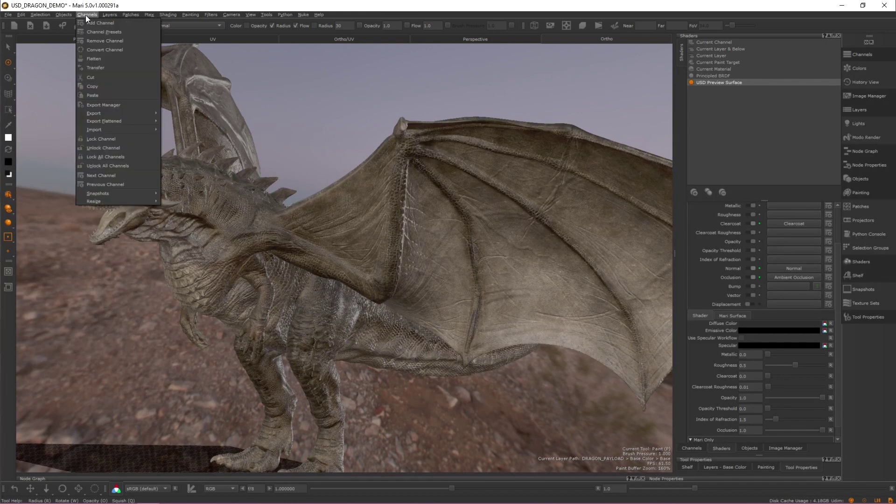
left_click(115, 104)
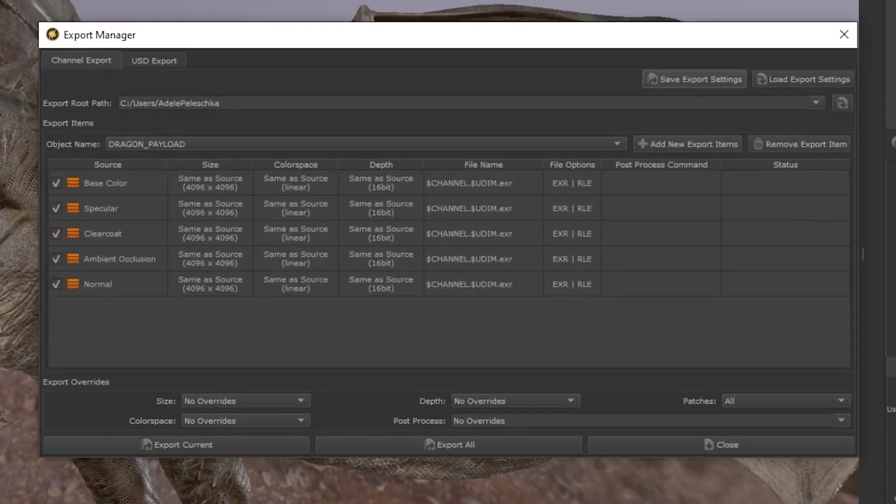
left_click(159, 60)
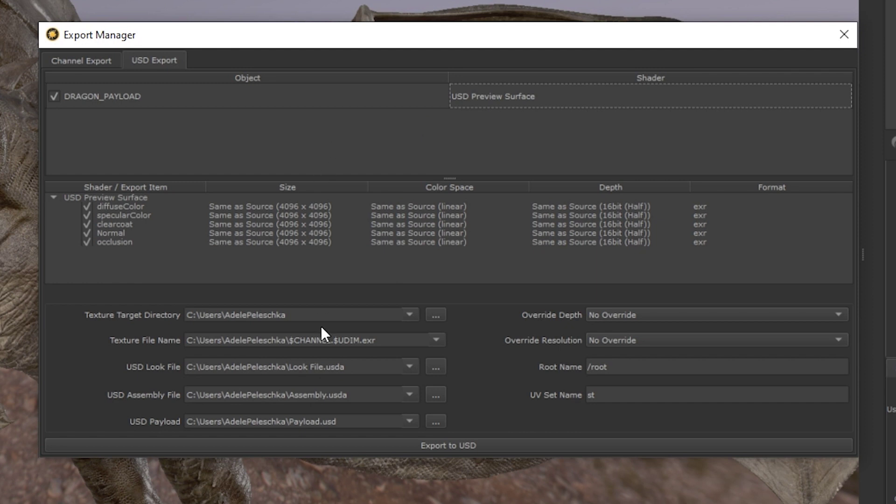
Paste E:\MARI_DRAGON into the Texture Target Directory, USD Look File and USD Assembly File paths.
left_click_drag(316, 316, 161, 314)
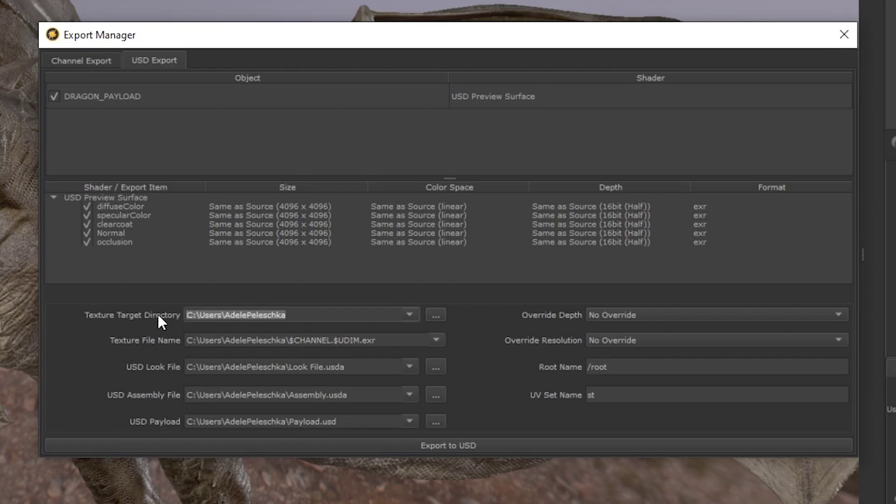
type("E:\\MARI_DRAGON")
left_click_drag(287, 367, 139, 367)
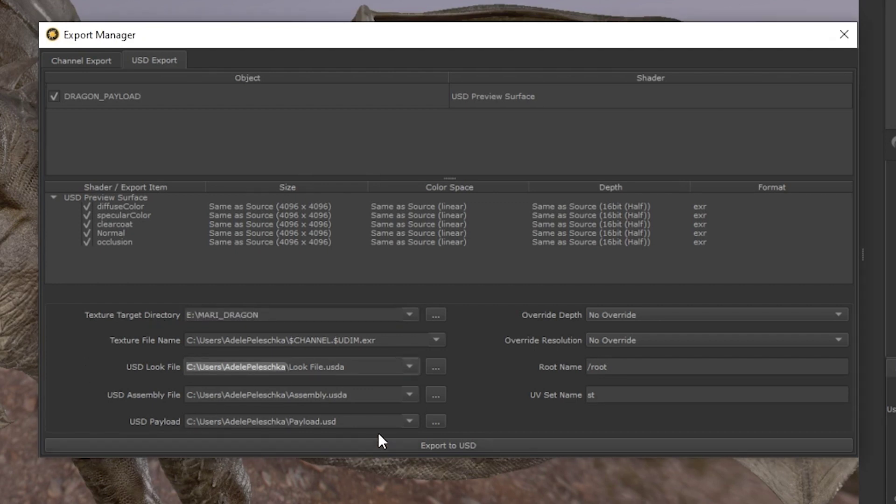
type("E:\\MARI_DRAGON")
left_click_drag(287, 395, 174, 385)
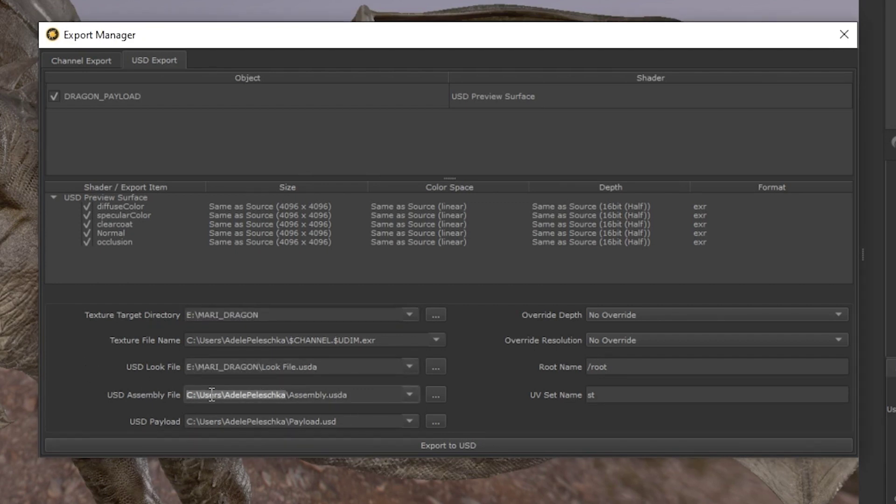
type("E:\\MARI_DRAGON")
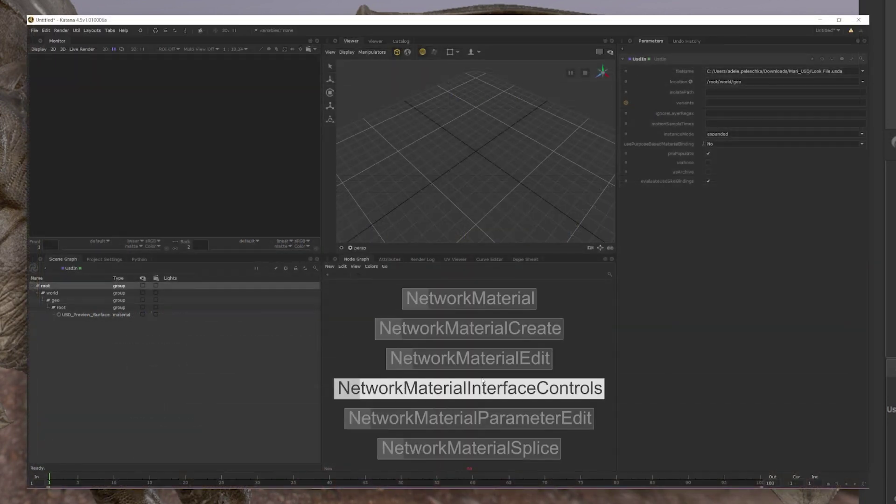
Create a NetworkMaterialEdit node under UsdIn and enter it with Ctrl+Enter.
left_click(448, 358)
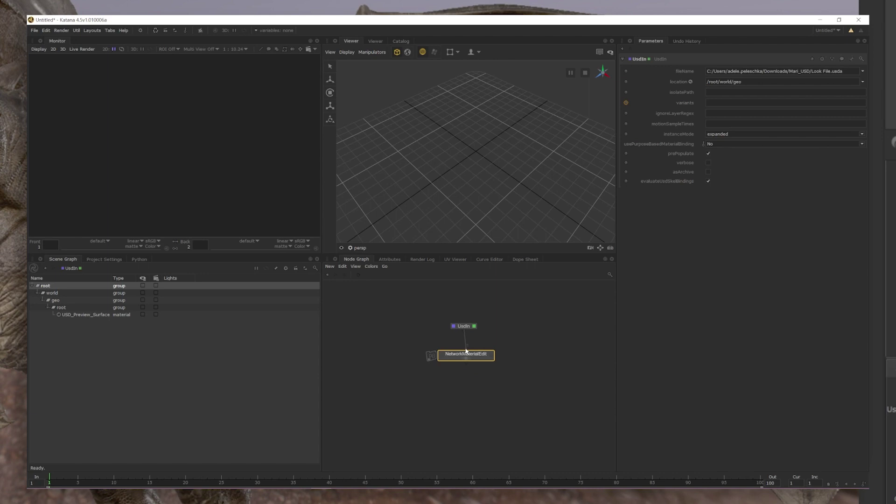
left_click(466, 351)
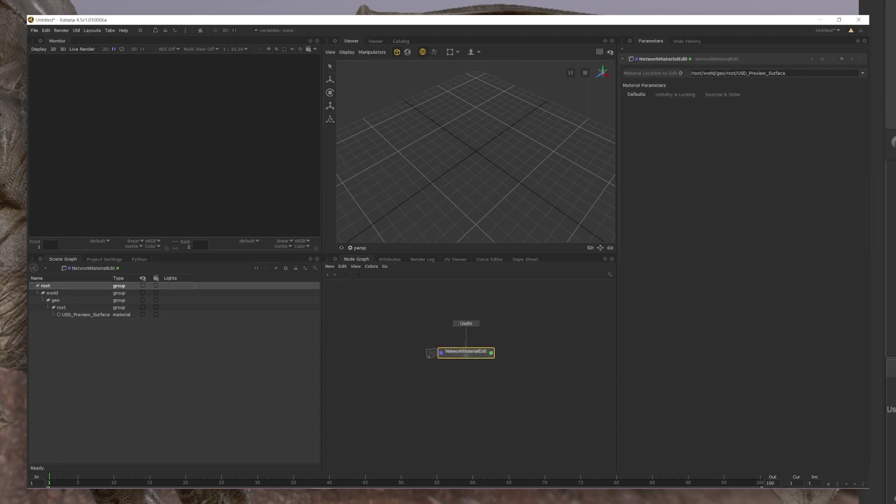
key("ctrl+Return")
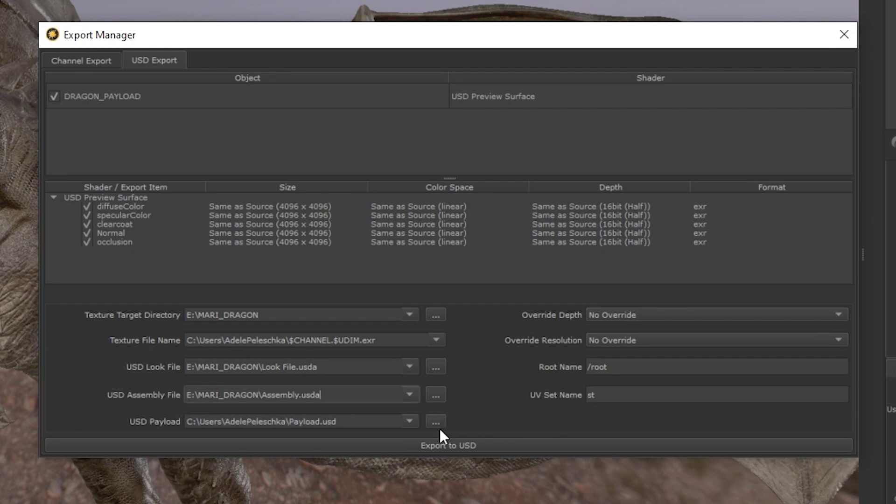
Set the USD Payload file to DRAGON_PAYLOAD in the E:/MARI_DRAGON folder.
left_click(437, 424)
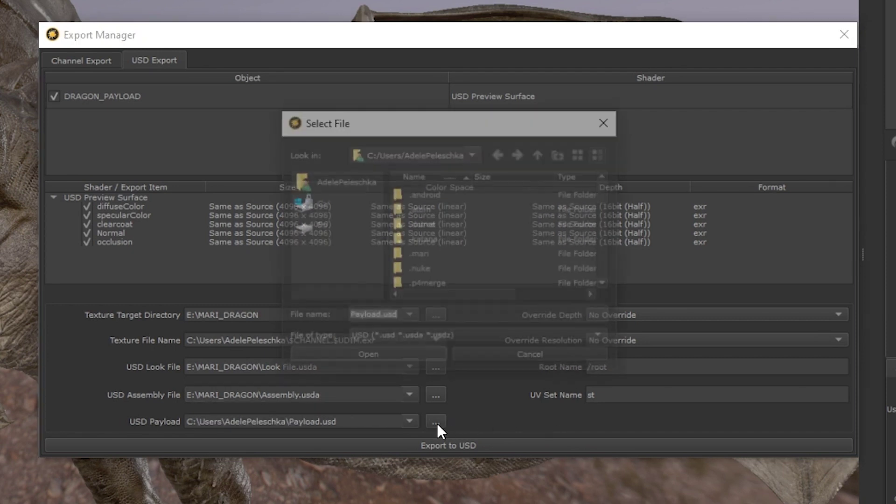
triple_click(415, 149)
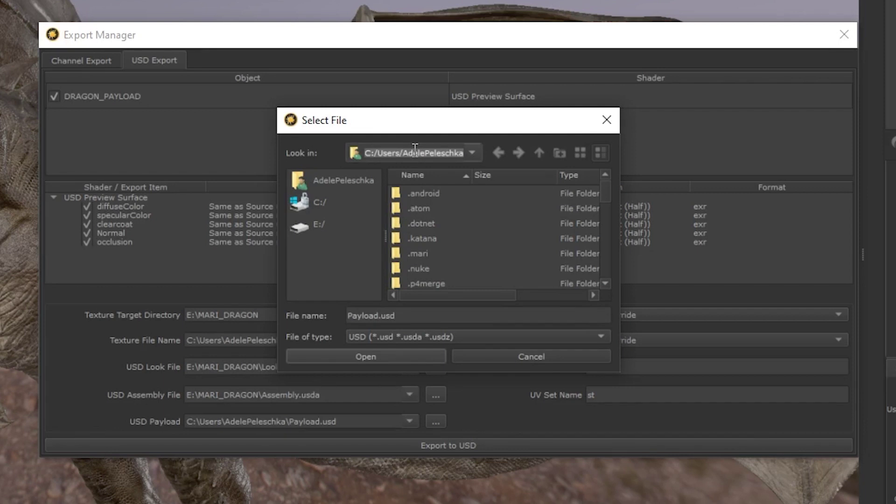
type("E:/MARI_DRAGON")
key("Return")
left_click(436, 194)
left_click(387, 357)
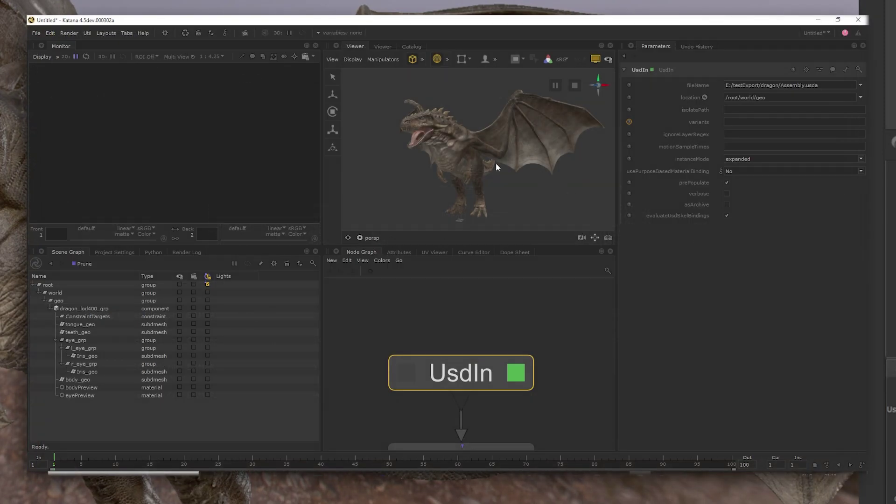
Enlarge the 3D viewer and orbit the dragon from a head close-up back to full view.
key("space")
left_click_drag(480, 183, 502, 226, "alt")
right_click_drag(502, 226, 554, 242, "alt")
left_click_drag(555, 243, 418, 196, "alt")
right_click_drag(418, 196, 394, 226, "alt")
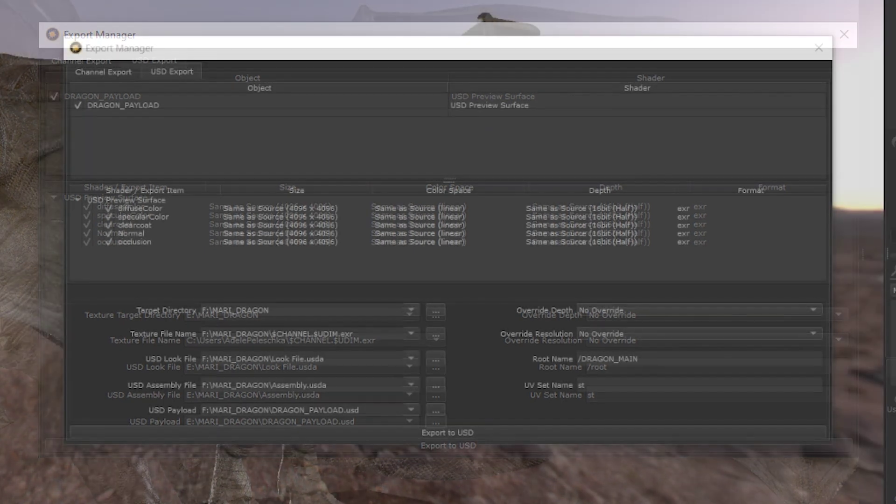
Export to USD with tiff textures, 16bit (Half) depth and 2048 x 2048 resolution overrides.
double_click(347, 335)
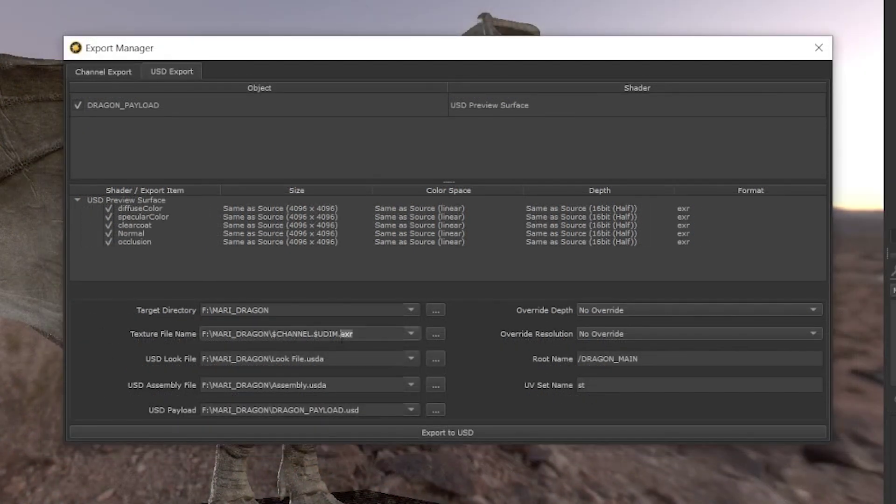
type("tiff")
left_click(606, 310)
left_click(604, 349)
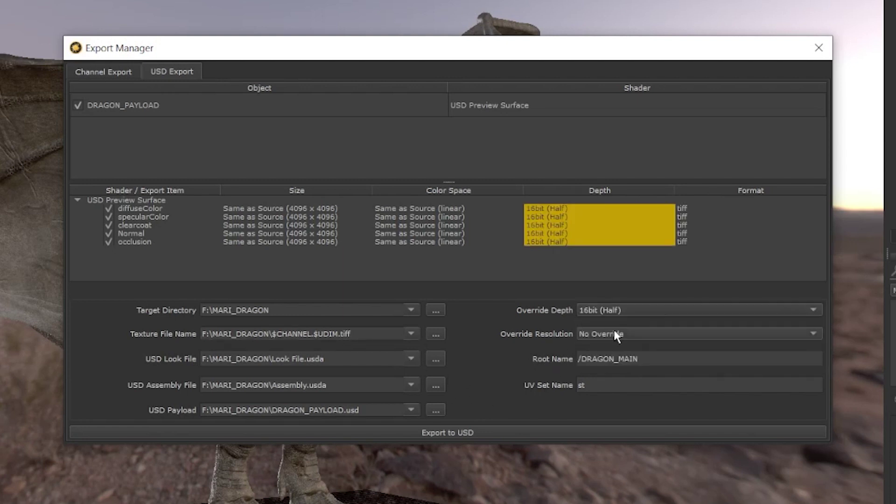
left_click(614, 332)
left_click(613, 402)
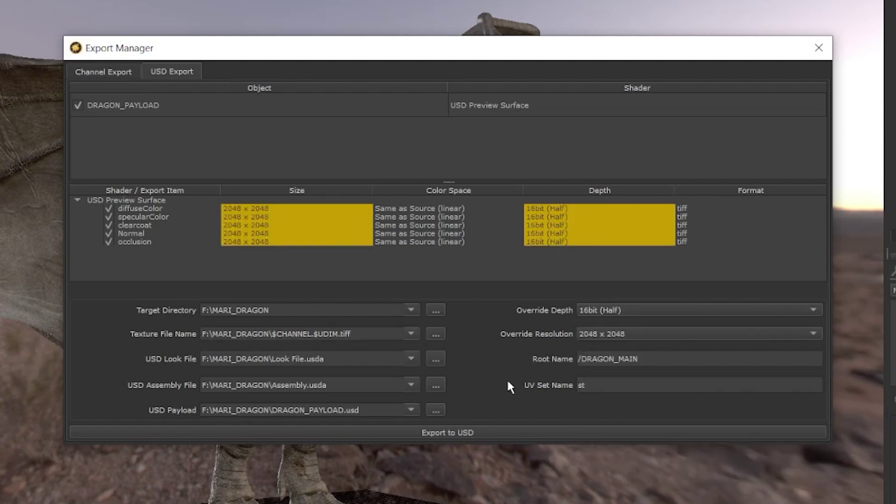
left_click(463, 433)
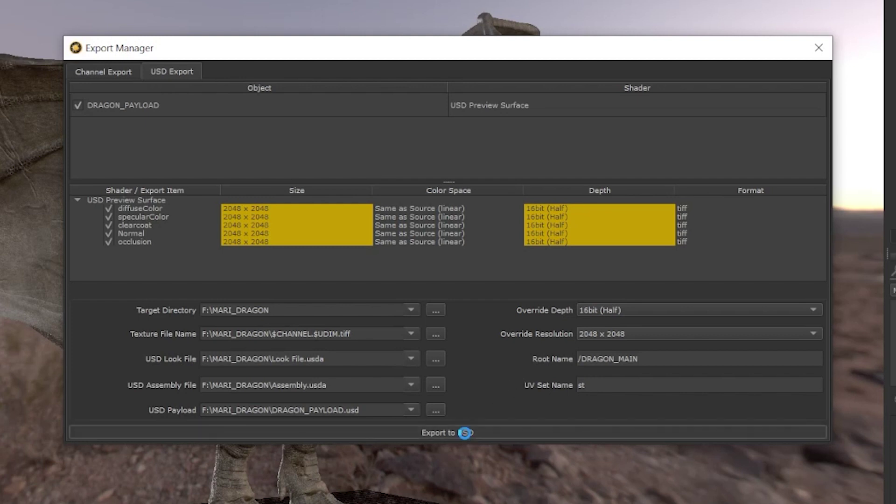